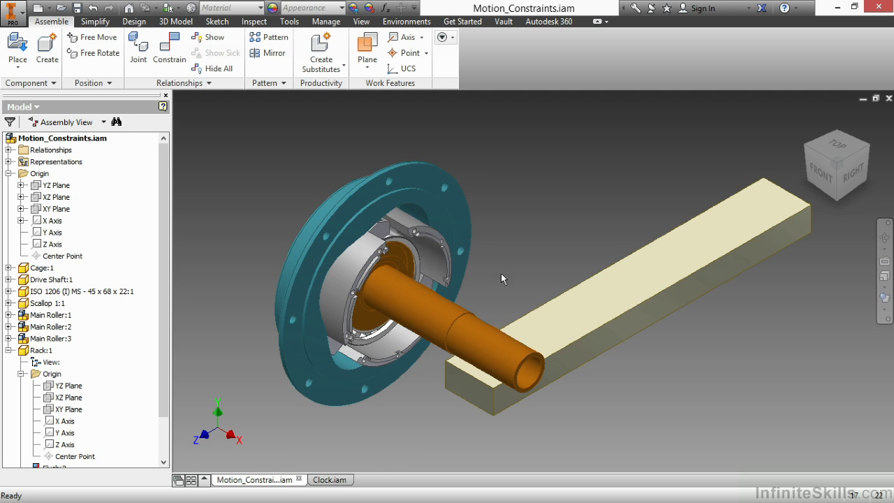
Open Place Constraint on its Motion tab with the name and limits section collapsed
{"action": "left_click", "coordinate": [167, 61]}
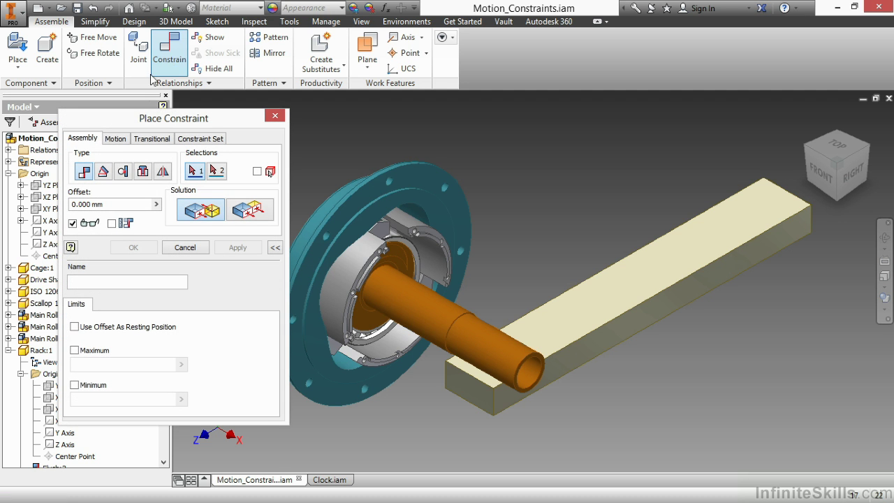
{"action": "left_click", "coordinate": [116, 140]}
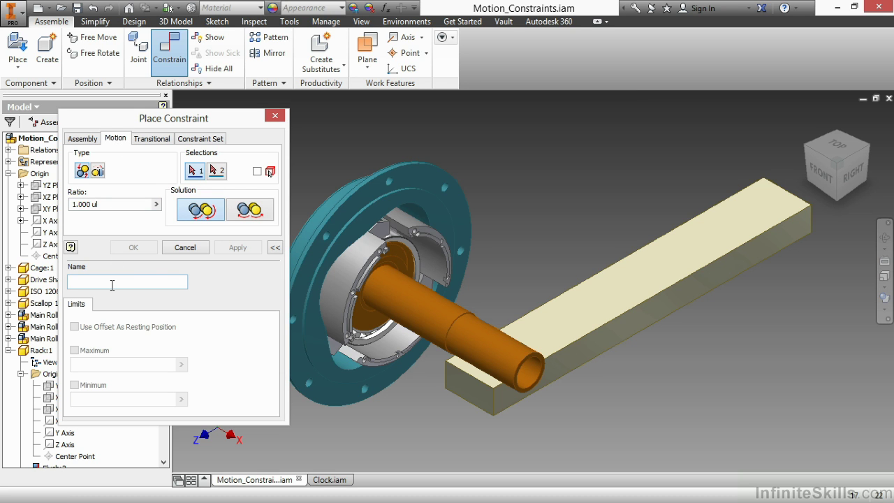
{"action": "left_click", "coordinate": [275, 248]}
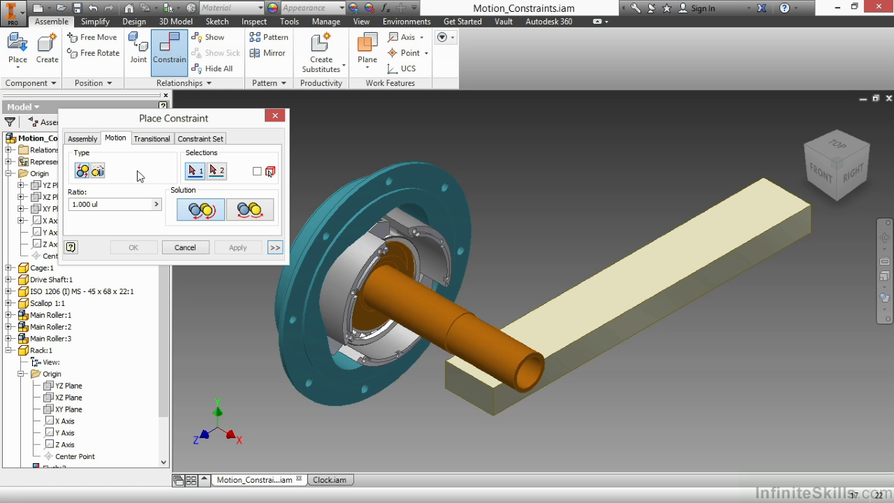
Pick the Scallop hub's inner bore edge as selection 1, then bring the shaft and bearing into view
{"action": "middle_click_drag", "start_coordinate": [326, 263], "coordinate": [448, 246], "text": "shift"}
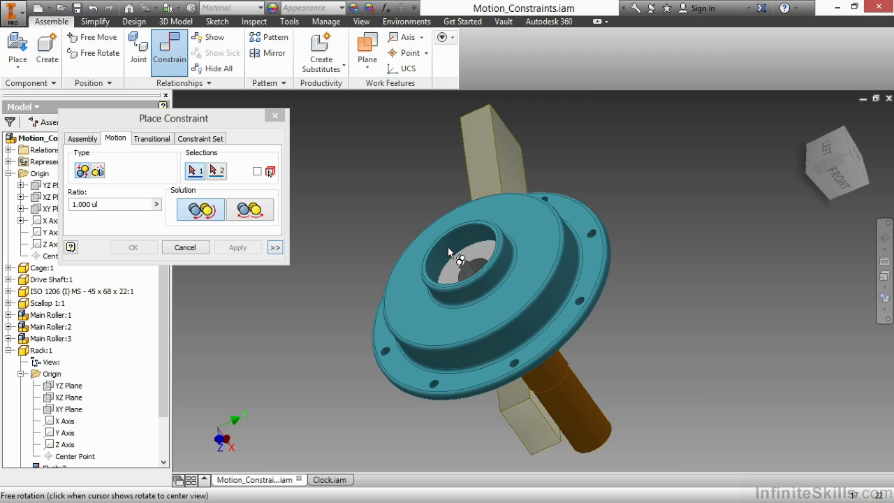
{"action": "scroll", "coordinate": [447, 247], "scroll_direction": "down", "scroll_amount": 3}
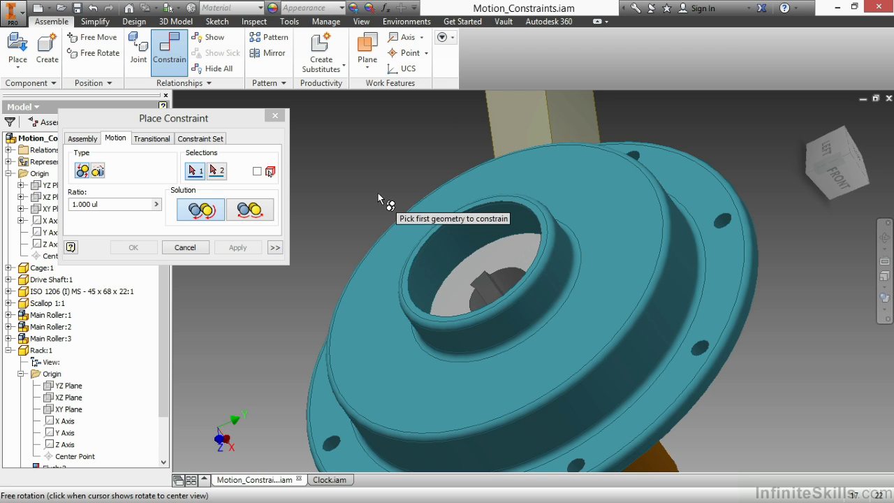
{"action": "left_click", "coordinate": [457, 239]}
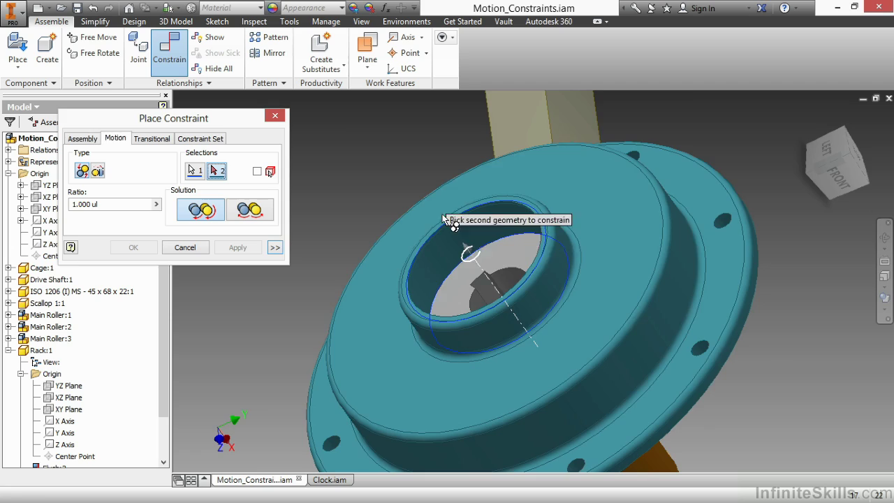
{"action": "middle_click_drag", "start_coordinate": [589, 295], "coordinate": [501, 267], "text": "shift"}
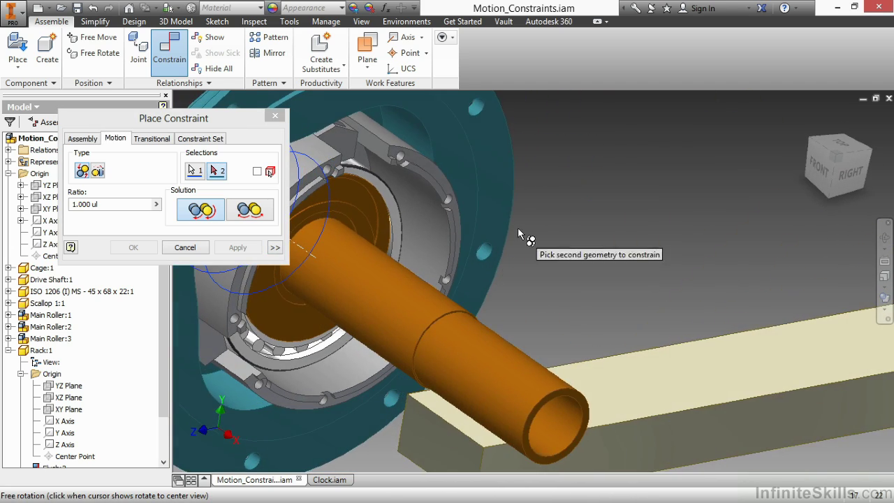
{"action": "middle_click_drag", "start_coordinate": [518, 227], "coordinate": [647, 234]}
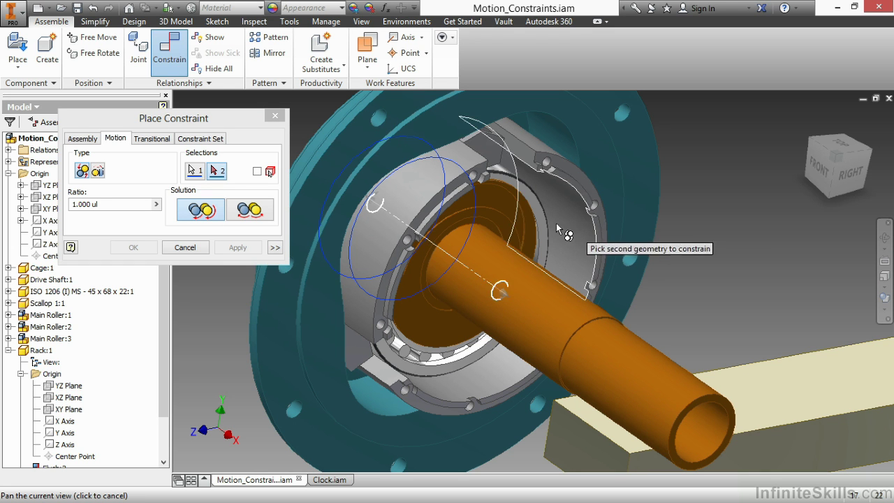
With Pick part first on, pick the Drive Shaft's geometry, set Ratio to 4 and apply
{"action": "left_click", "coordinate": [257, 172]}
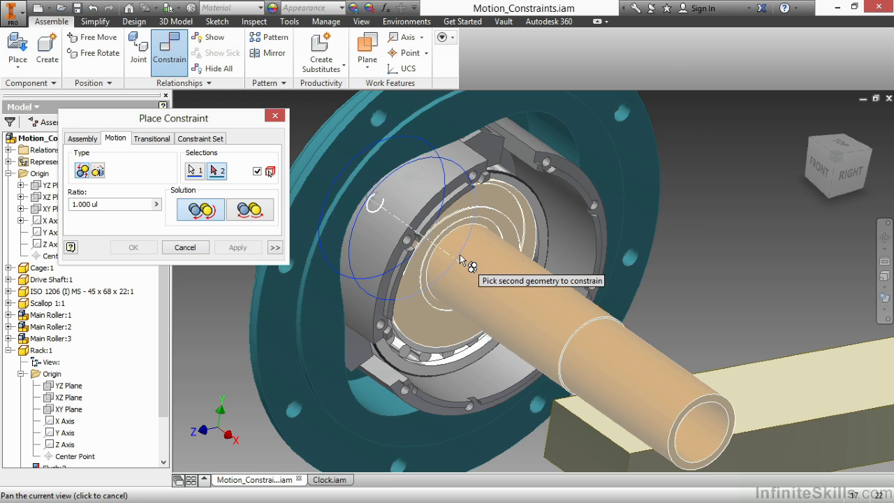
{"action": "left_click", "coordinate": [459, 254]}
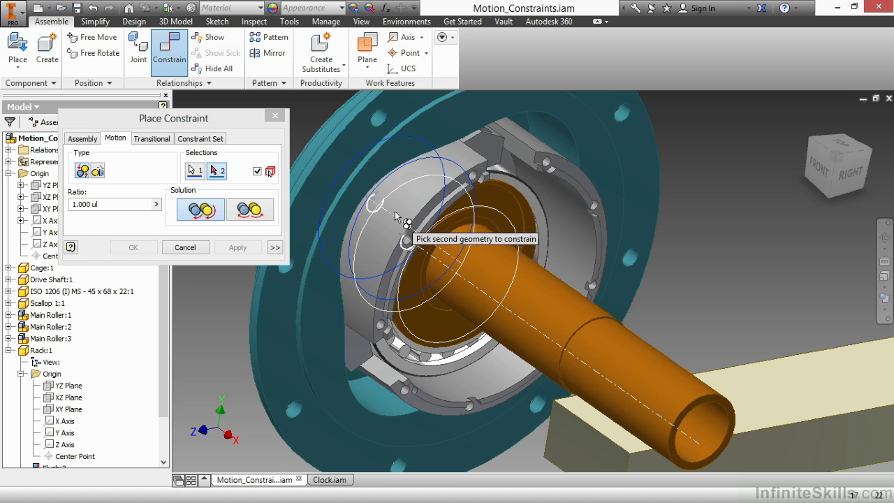
{"action": "left_click", "coordinate": [387, 257]}
{"action": "type", "text": "4"}
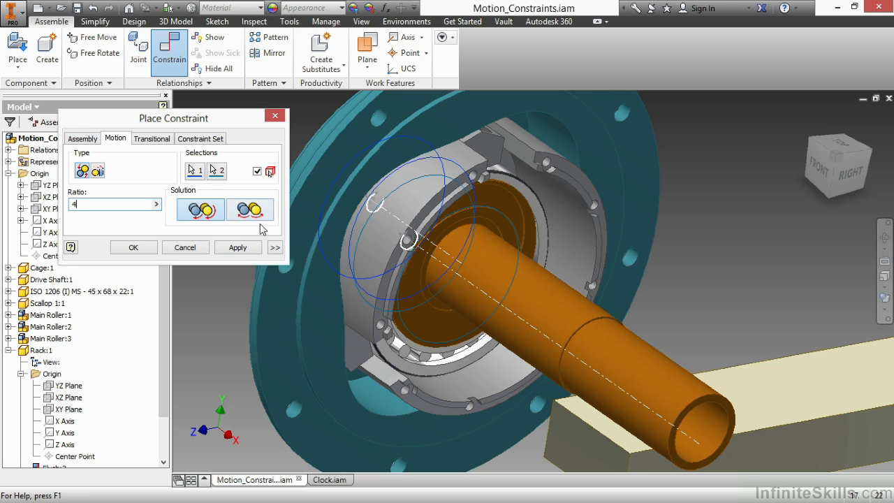
{"action": "left_click", "coordinate": [222, 250]}
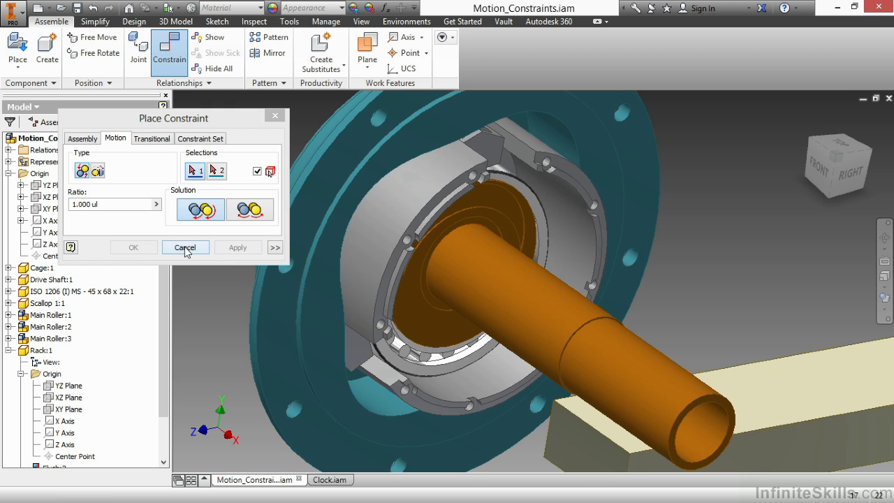
Expand Scallop 1:1 and Drive Shaft:1 in the browser to inspect Rotation:1 (4.000 ul) and Angle:3
{"action": "left_click", "coordinate": [274, 116]}
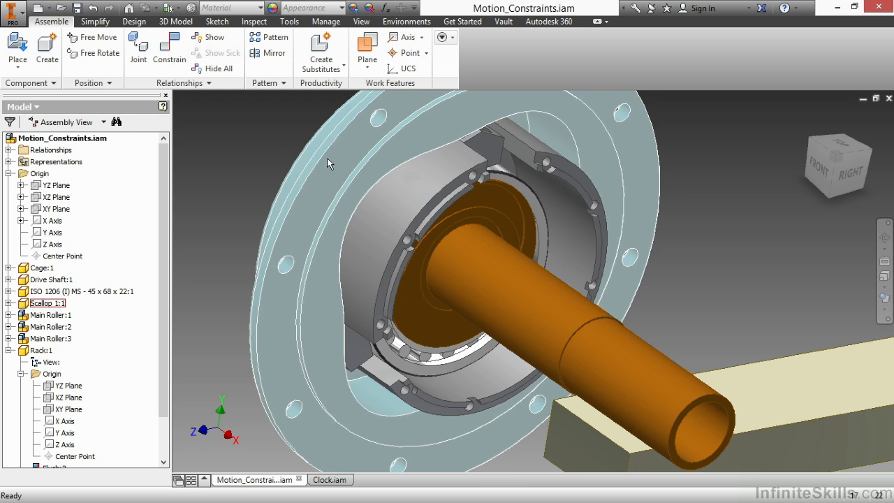
{"action": "left_click", "coordinate": [318, 176]}
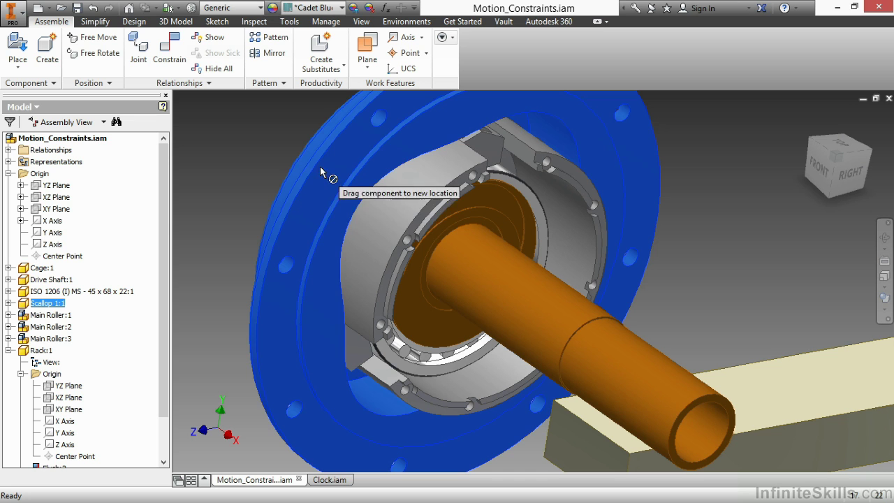
{"action": "left_click", "coordinate": [268, 169]}
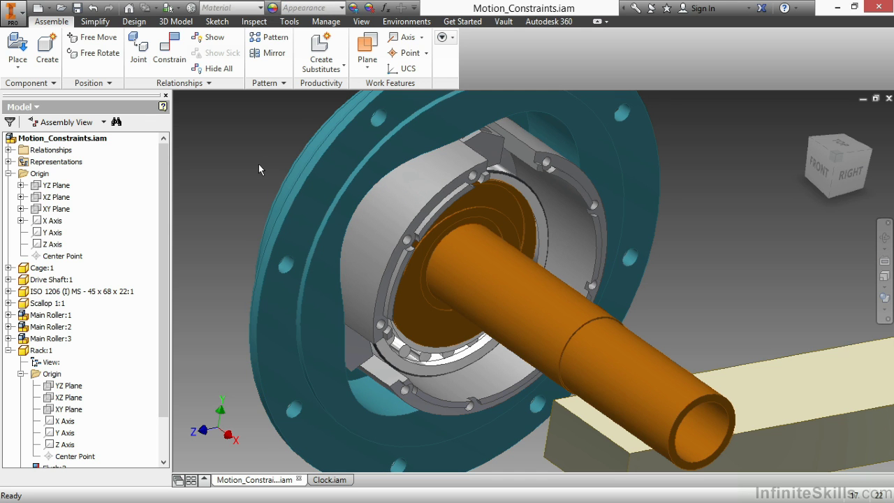
{"action": "left_click", "coordinate": [8, 303]}
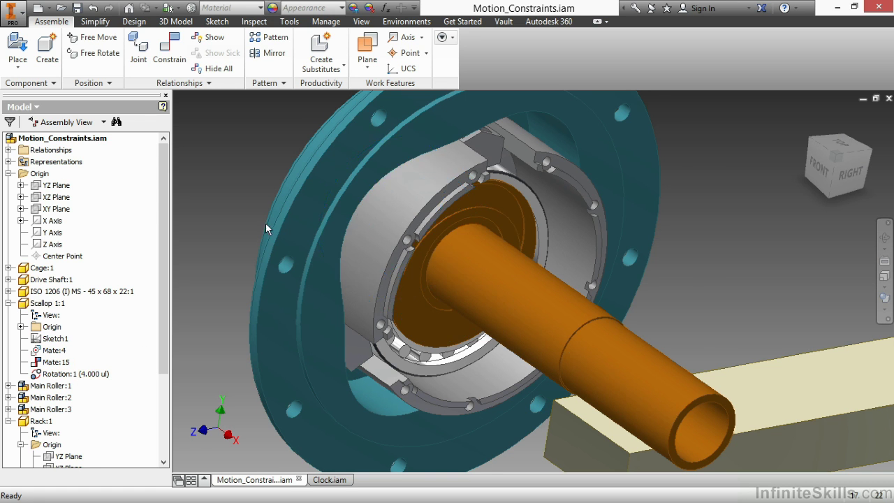
{"action": "left_click", "coordinate": [461, 281]}
{"action": "left_click", "coordinate": [8, 279]}
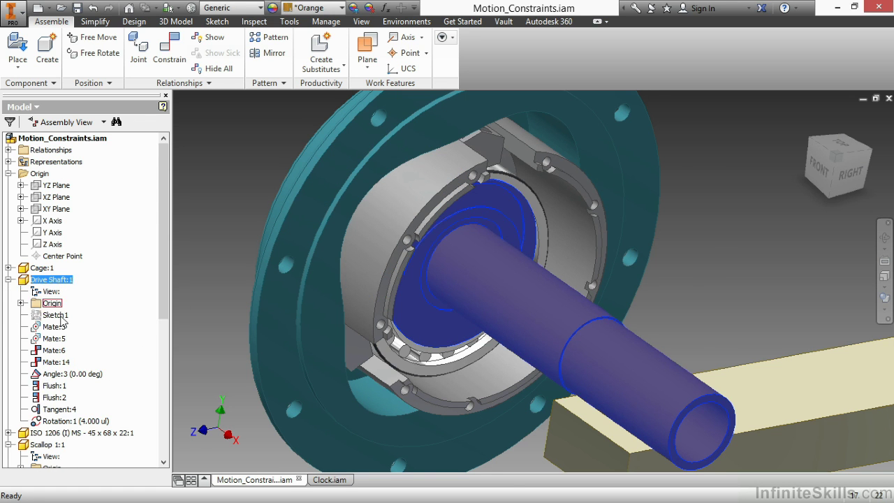
{"action": "left_click", "coordinate": [76, 420]}
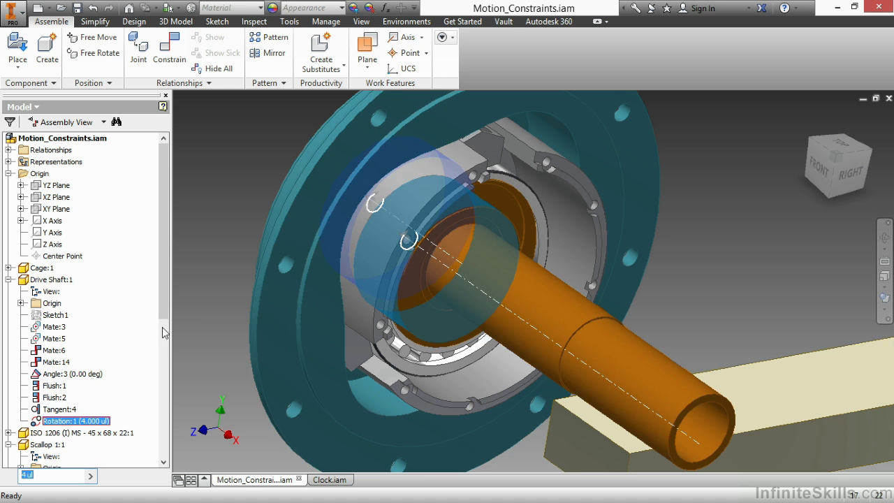
{"action": "left_click", "coordinate": [79, 374]}
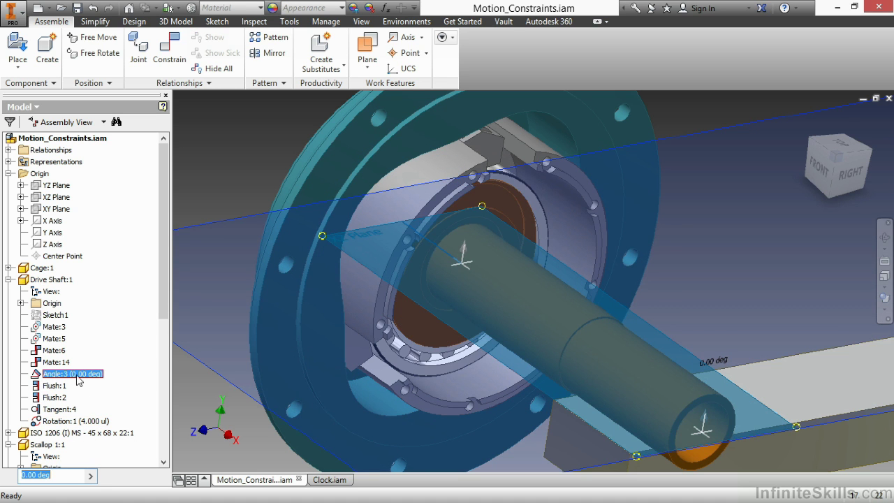
{"action": "scroll", "coordinate": [250, 278], "scroll_direction": "up", "scroll_amount": 4}
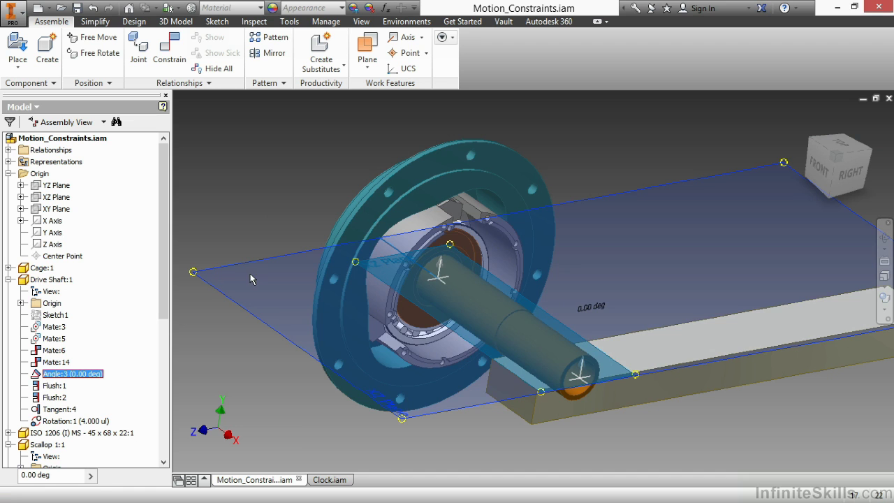
Drive the Angle:3 constraint forward from 0 to 1080 degrees
{"action": "right_click", "coordinate": [81, 377]}
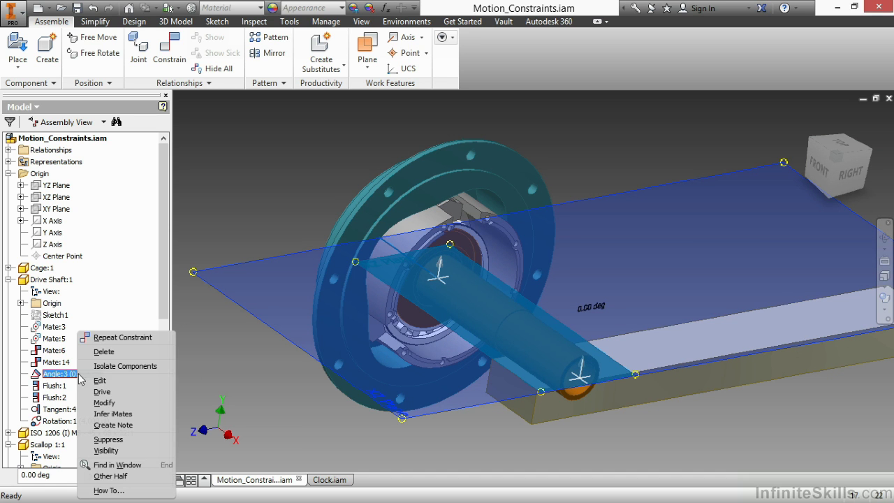
{"action": "left_click", "coordinate": [125, 393]}
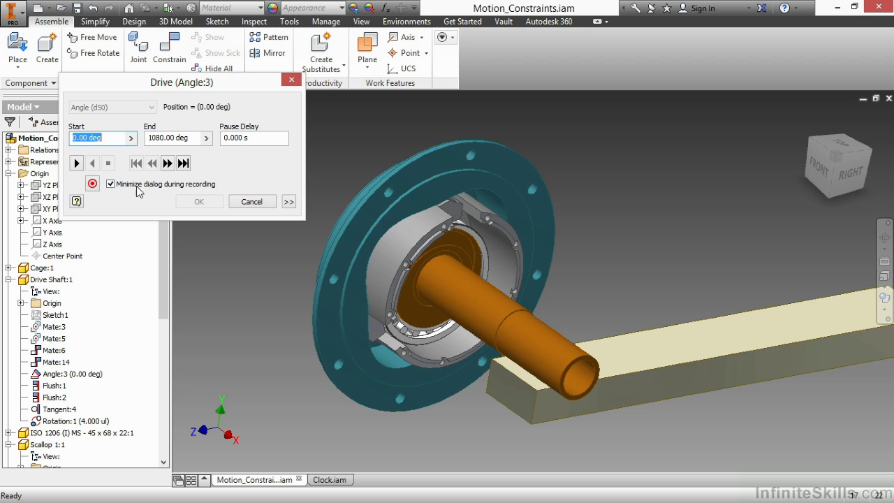
{"action": "left_click", "coordinate": [106, 137]}
{"action": "left_click", "coordinate": [76, 163]}
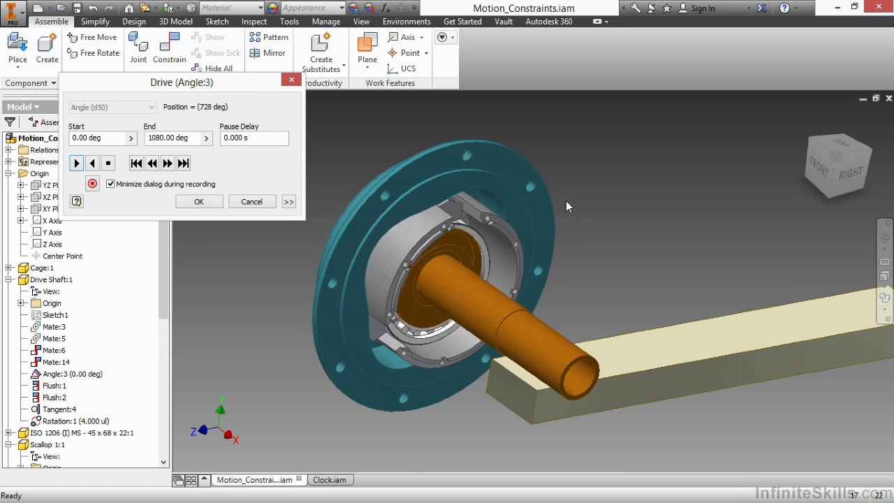
Play the drive in reverse and accept, leaving Angle:3 at 449 degrees
{"action": "middle_click_drag", "start_coordinate": [602, 264], "coordinate": [553, 253], "text": "shift"}
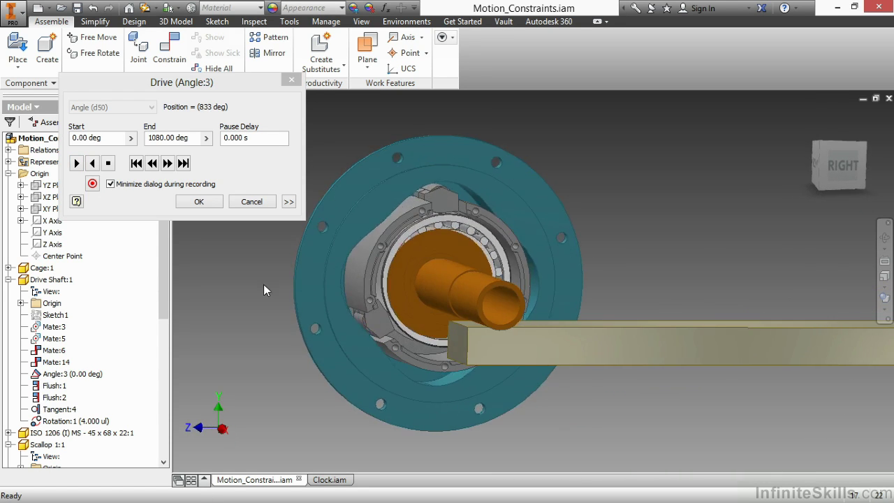
{"action": "scroll", "coordinate": [272, 285], "scroll_direction": "up", "scroll_amount": 4}
{"action": "middle_click_drag", "start_coordinate": [276, 282], "coordinate": [271, 278], "text": "shift"}
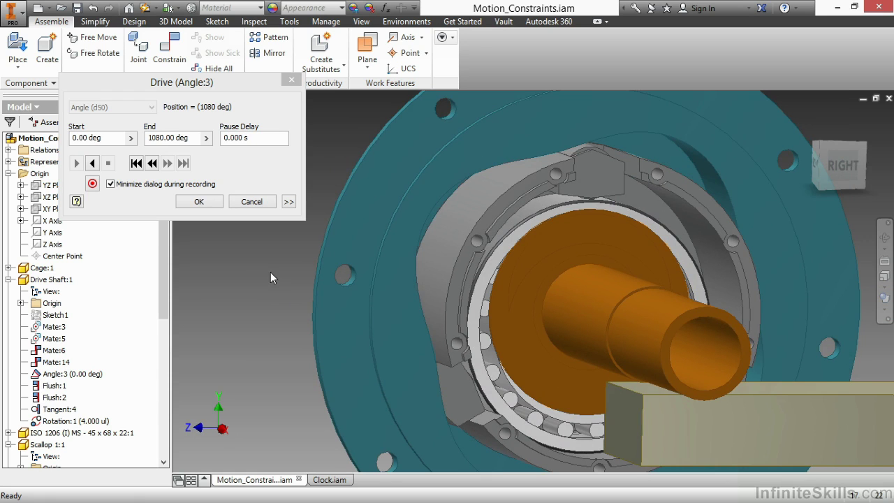
{"action": "left_click", "coordinate": [91, 162]}
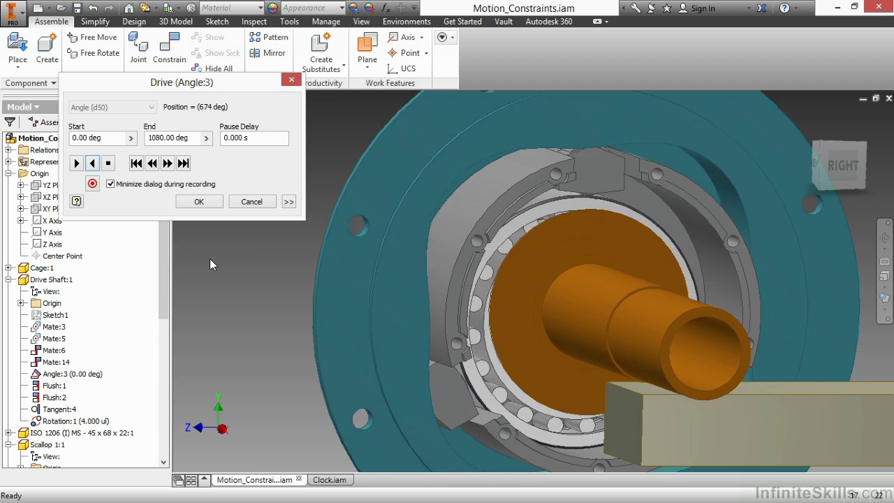
{"action": "left_click", "coordinate": [209, 201]}
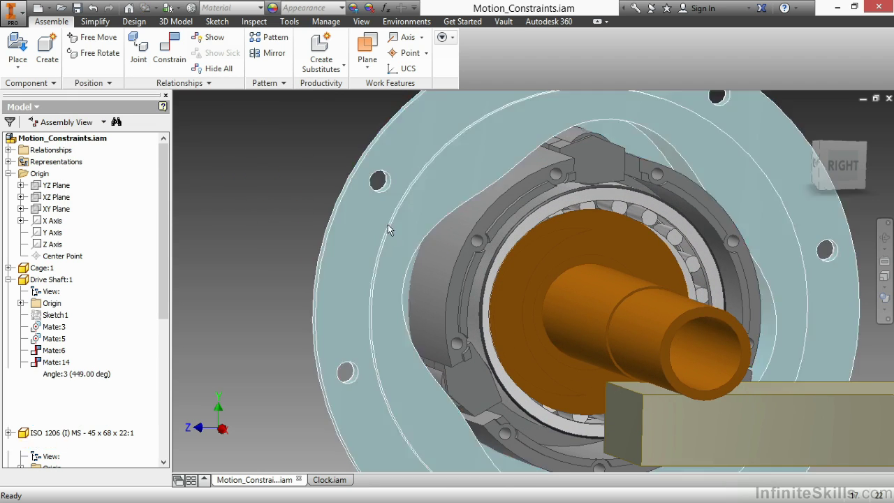
Switch to the isometric ViewCube corner, center the shaft and bar, and select the rack bar
{"action": "left_click", "coordinate": [821, 145]}
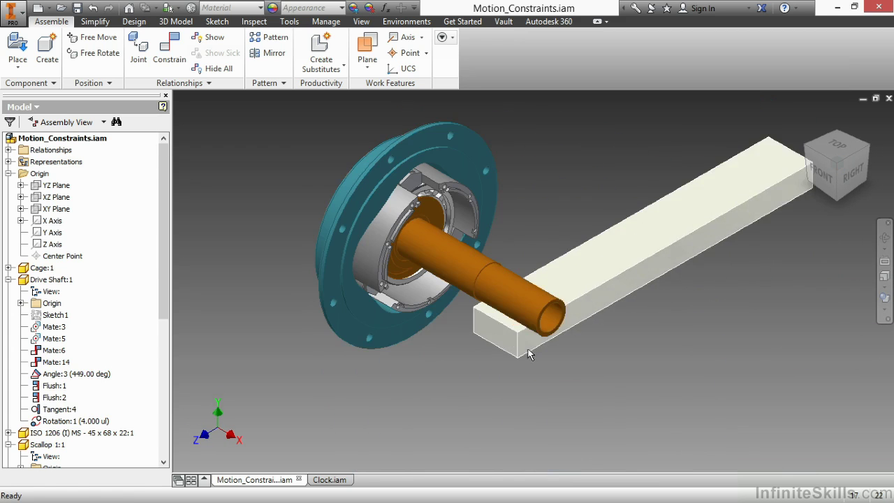
{"action": "middle_click_drag", "start_coordinate": [551, 180], "coordinate": [507, 224]}
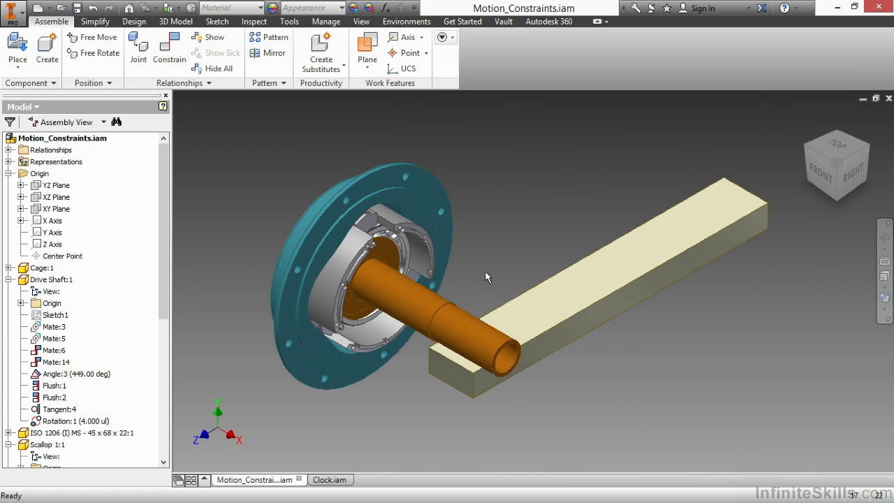
{"action": "left_click", "coordinate": [575, 331]}
Start a Rotation-Translation motion constraint between the shaft's end edge and the bar's edge
{"action": "left_click", "coordinate": [174, 62]}
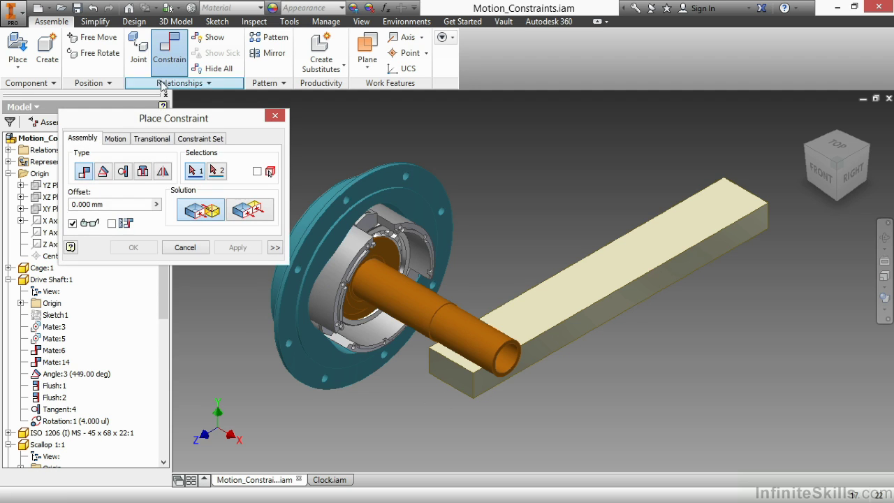
{"action": "left_click", "coordinate": [115, 138]}
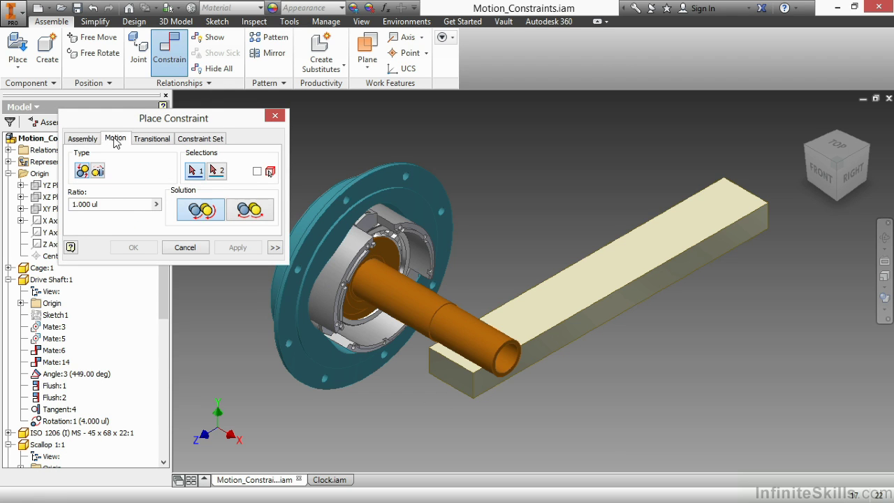
{"action": "left_click", "coordinate": [98, 172]}
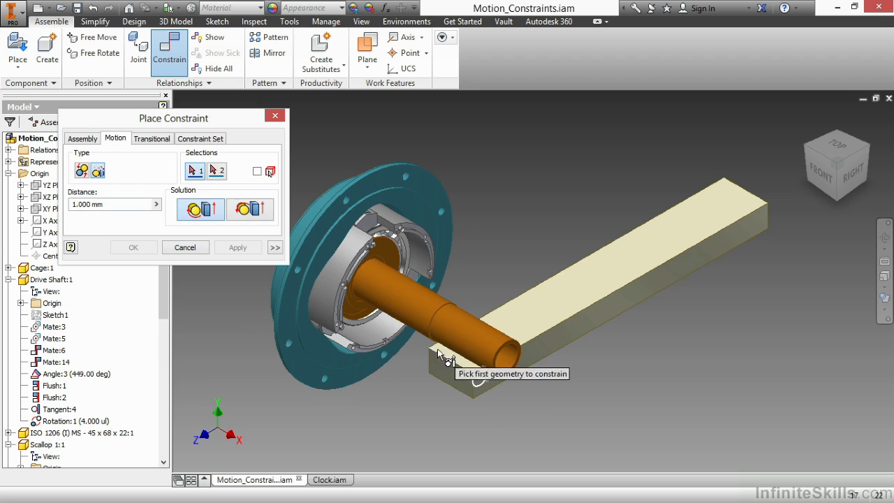
{"action": "left_click", "coordinate": [451, 325]}
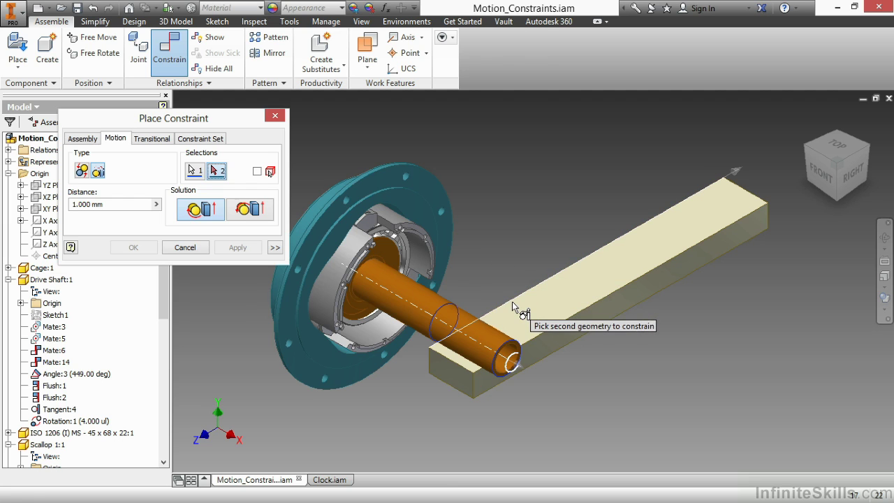
{"action": "mouse_move", "coordinate": [511, 301]}
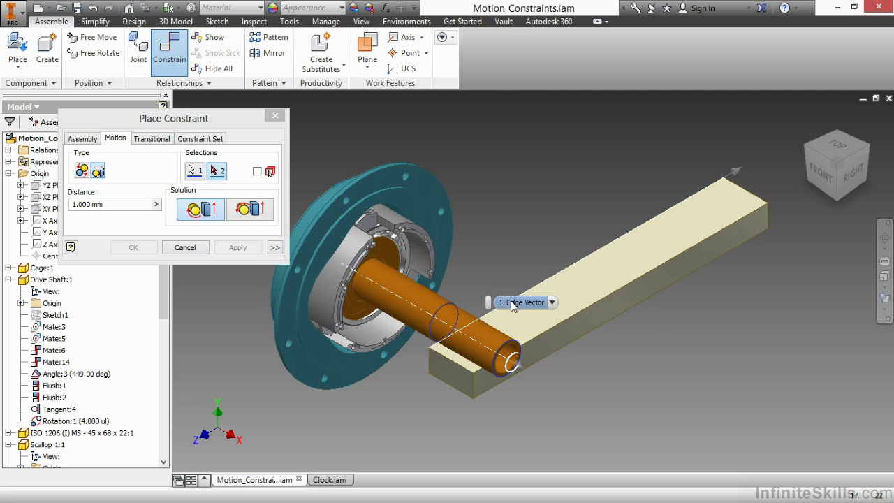
{"action": "left_click", "coordinate": [512, 304]}
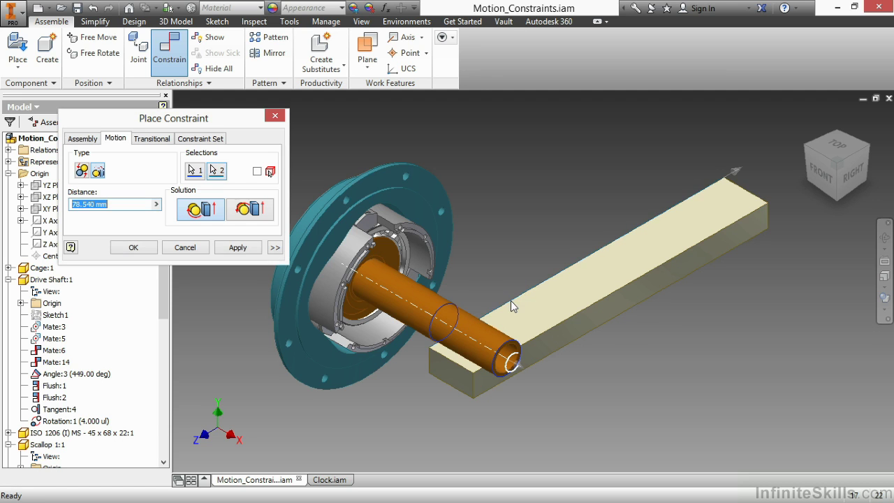
Set the distance to 9 in and apply the constraint
{"action": "left_click", "coordinate": [112, 204]}
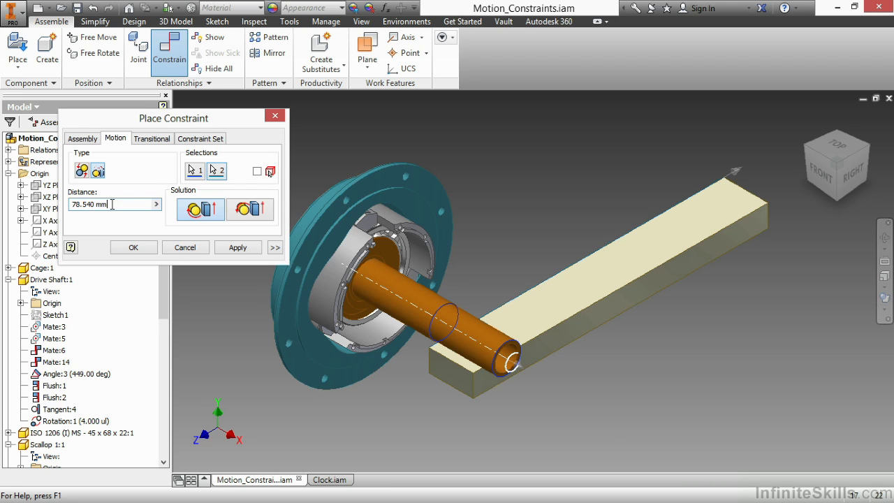
{"action": "left_click_drag", "start_coordinate": [110, 204], "coordinate": [70, 204]}
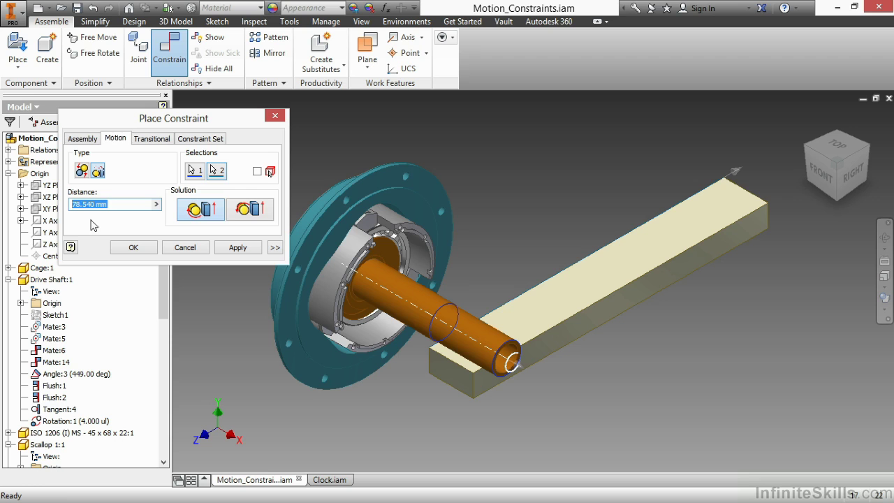
{"action": "type", "text": "9"}
{"action": "left_click", "coordinate": [238, 248]}
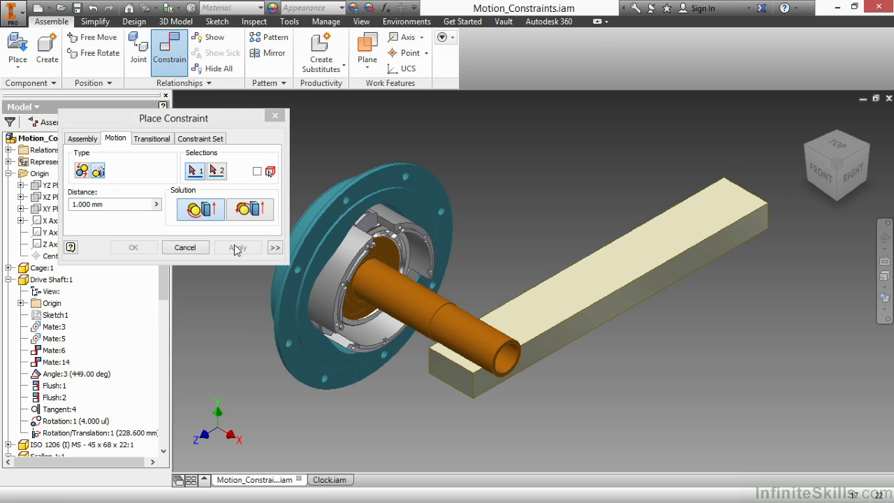
Set up driving Angle:3 with an end angle of 360 degrees
{"action": "left_click", "coordinate": [274, 117]}
{"action": "left_click", "coordinate": [76, 375]}
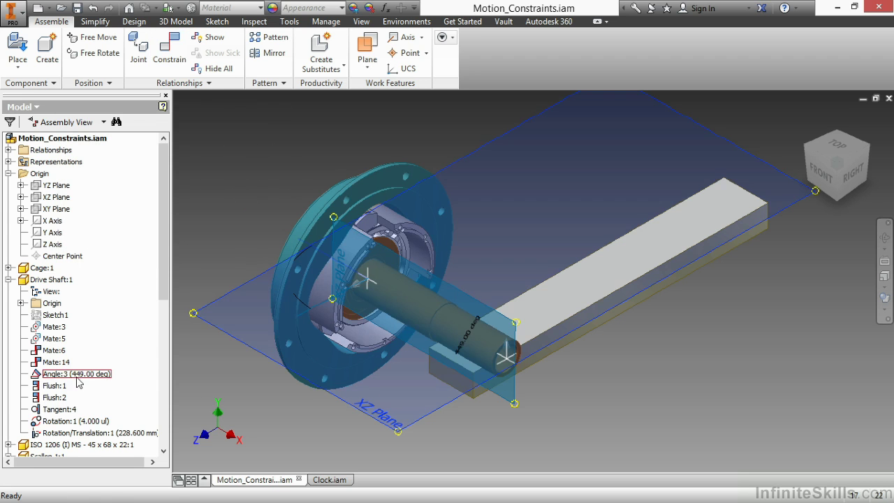
{"action": "right_click", "coordinate": [77, 378]}
{"action": "left_click", "coordinate": [100, 402]}
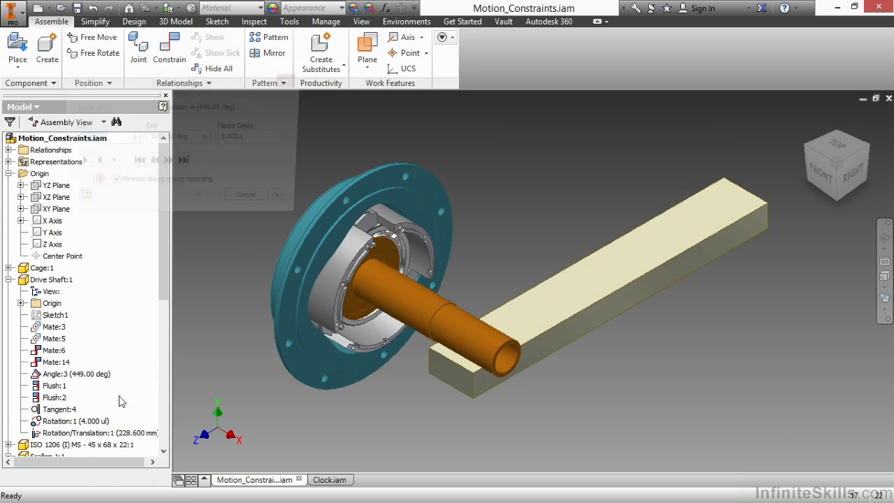
{"action": "key", "text": "Tab"}
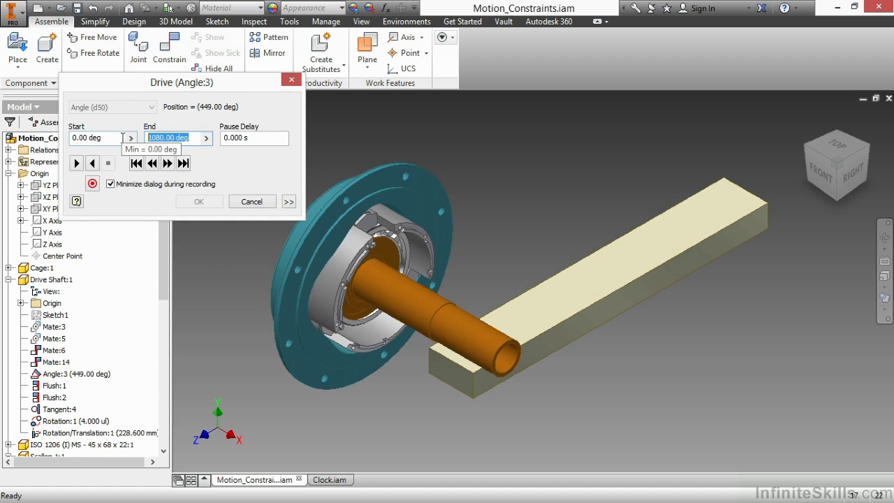
{"action": "type", "text": "360"}
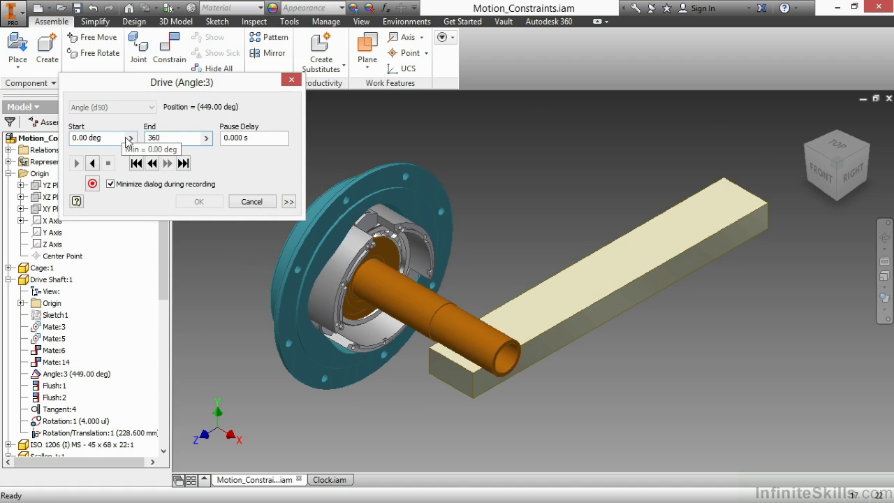
Play the 0-360 degree drive in reverse and forward, then close it
{"action": "left_click", "coordinate": [93, 164]}
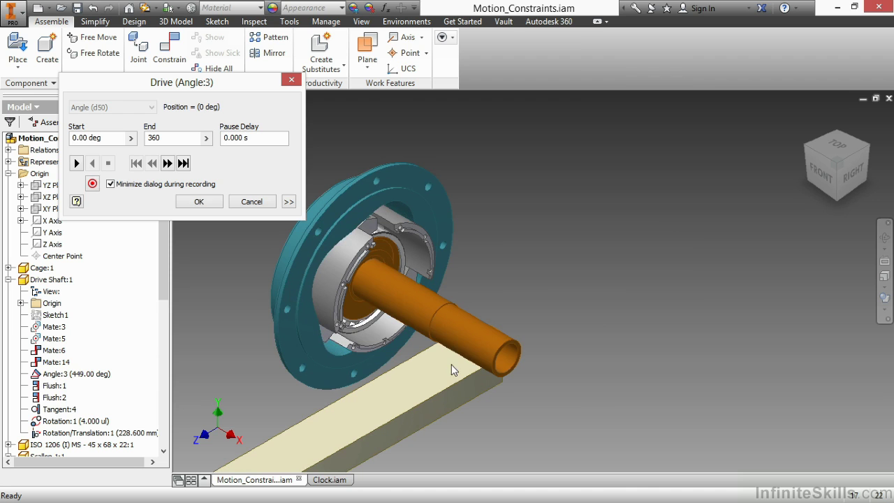
{"action": "left_click", "coordinate": [76, 163]}
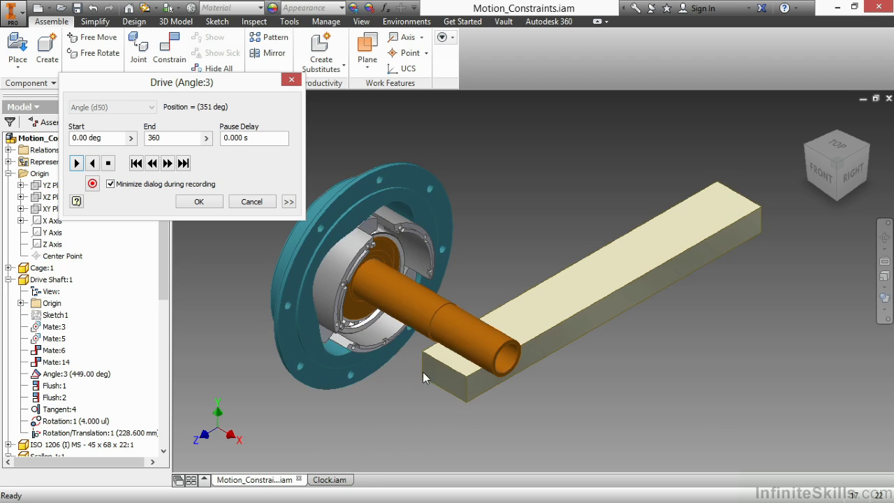
{"action": "left_click", "coordinate": [245, 202]}
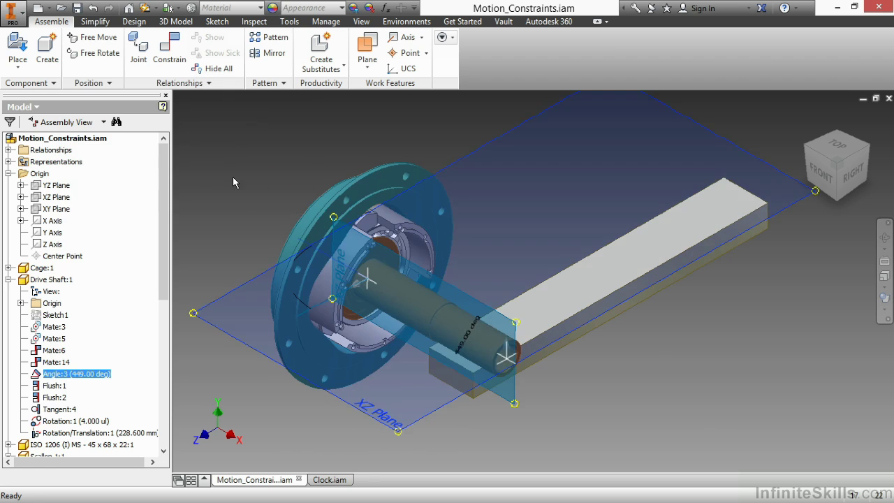
{"action": "left_click", "coordinate": [524, 336]}
{"action": "left_click_drag", "start_coordinate": [168, 291], "coordinate": [166, 438]}
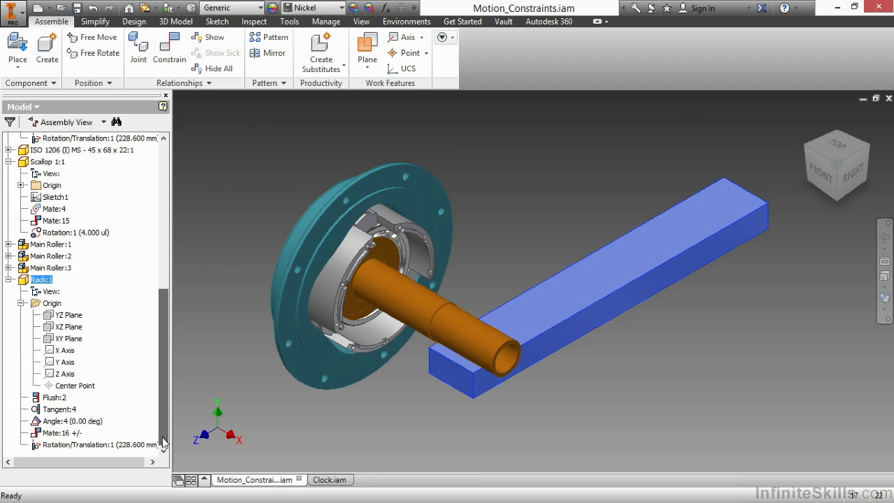
{"action": "right_click", "coordinate": [78, 436]}
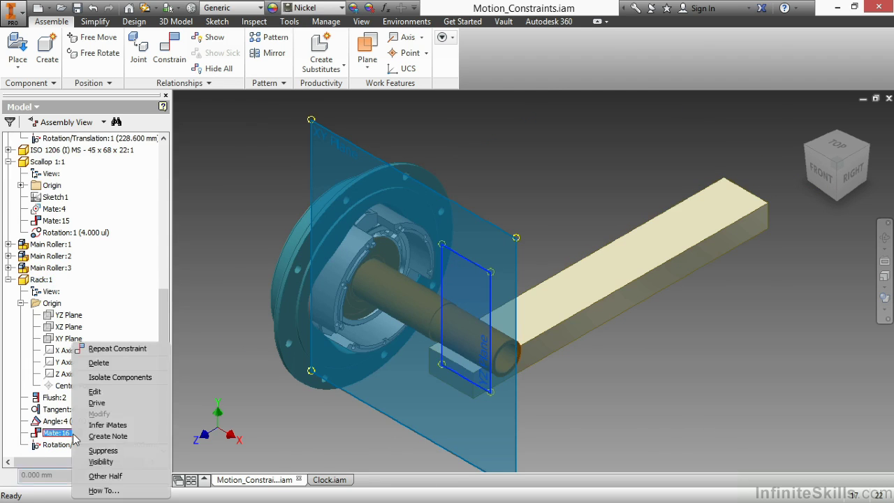
{"action": "left_click", "coordinate": [98, 396]}
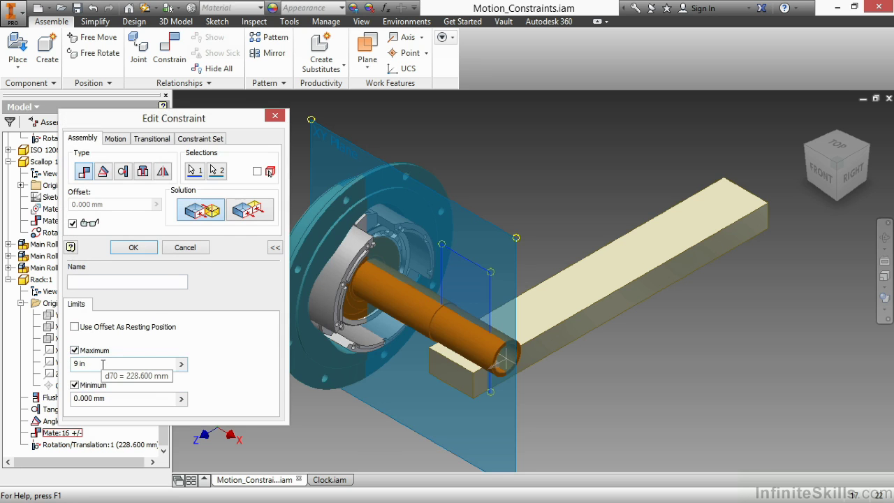
{"action": "left_click", "coordinate": [183, 248]}
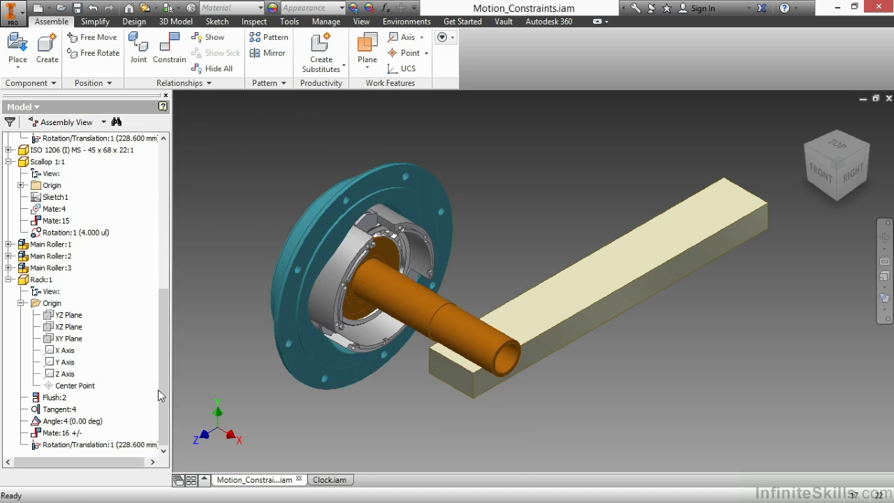
{"action": "left_click_drag", "start_coordinate": [160, 396], "coordinate": [153, 271]}
Enter 0 deg for Angle:3 in the browser to reset the shaft and rack
{"action": "left_click", "coordinate": [98, 341]}
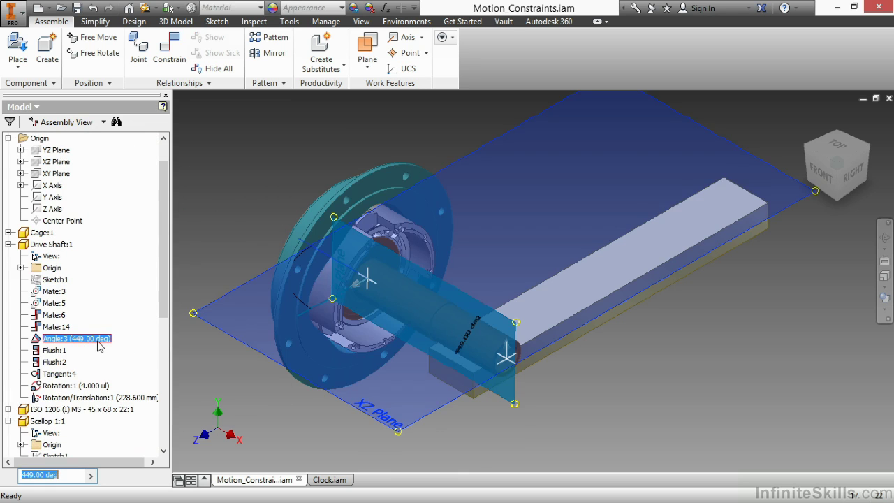
{"action": "type", "text": "0"}
{"action": "key", "text": "Return"}
{"action": "left_click", "coordinate": [251, 175]}
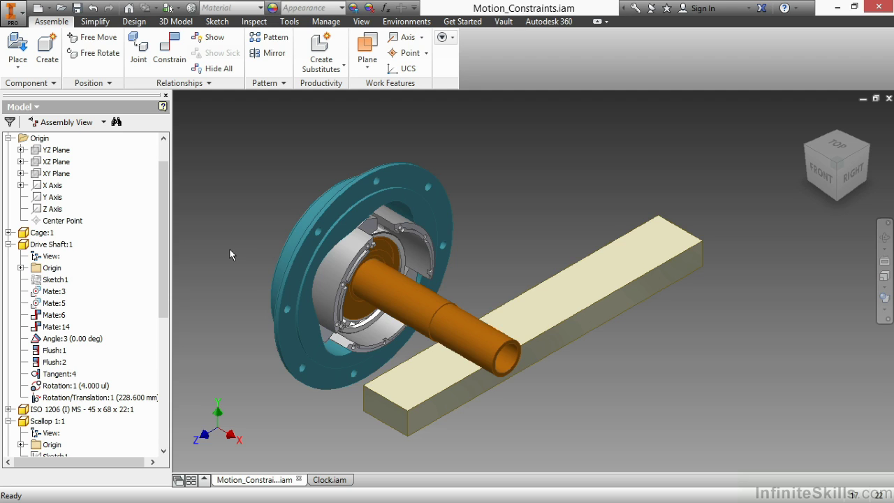
In Clock.iam, drive the DriveMe constraint forward and in reverse to animate the gears
{"action": "left_click", "coordinate": [328, 480]}
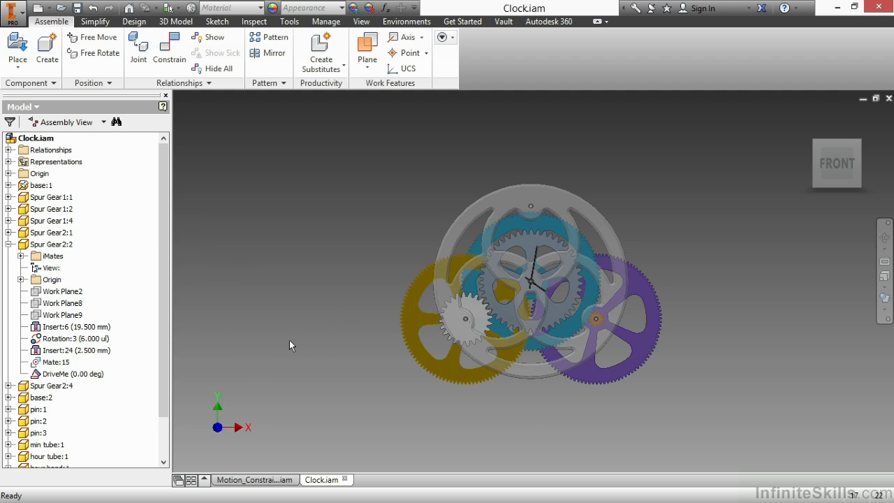
{"action": "right_click", "coordinate": [98, 375]}
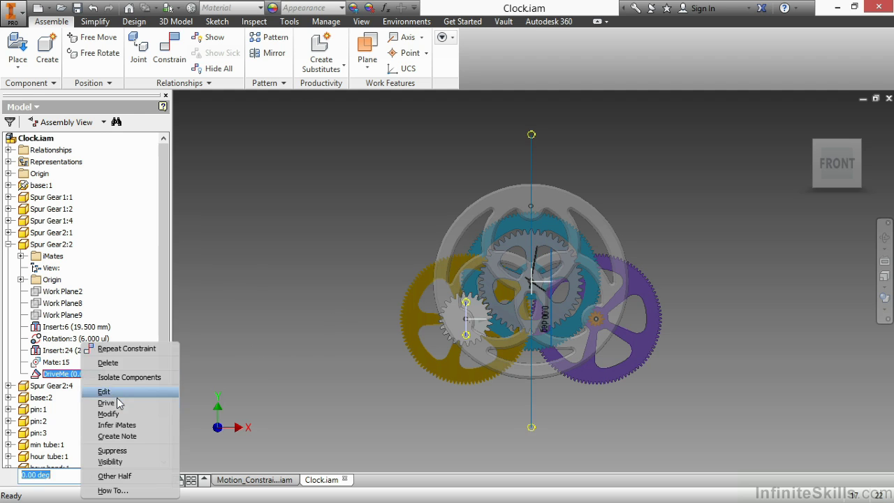
{"action": "left_click", "coordinate": [106, 403]}
{"action": "left_click", "coordinate": [76, 162]}
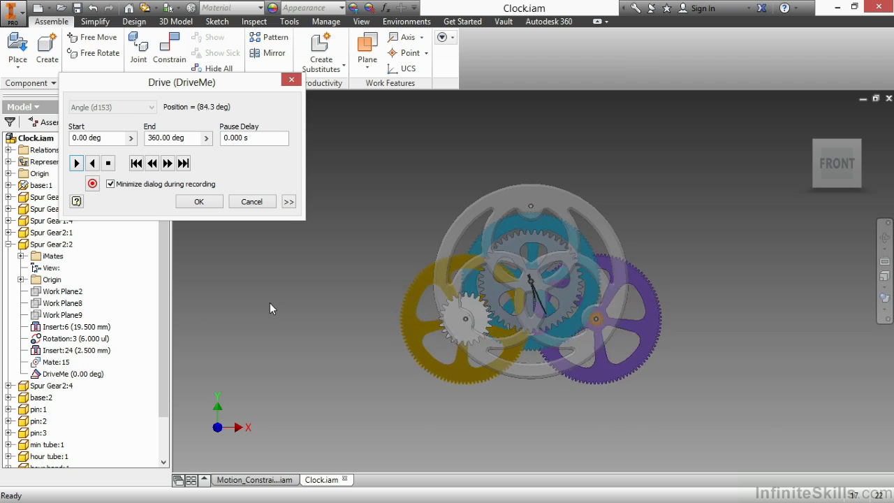
{"action": "left_click", "coordinate": [92, 163]}
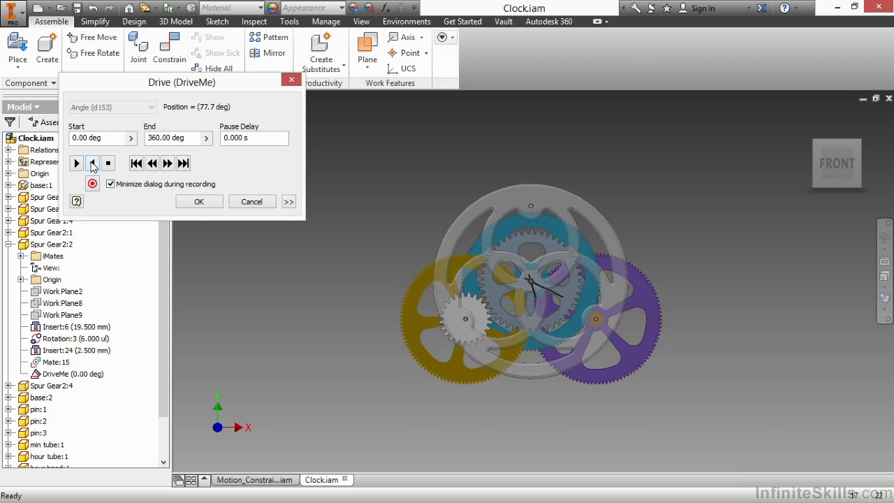
{"action": "left_click", "coordinate": [199, 202]}
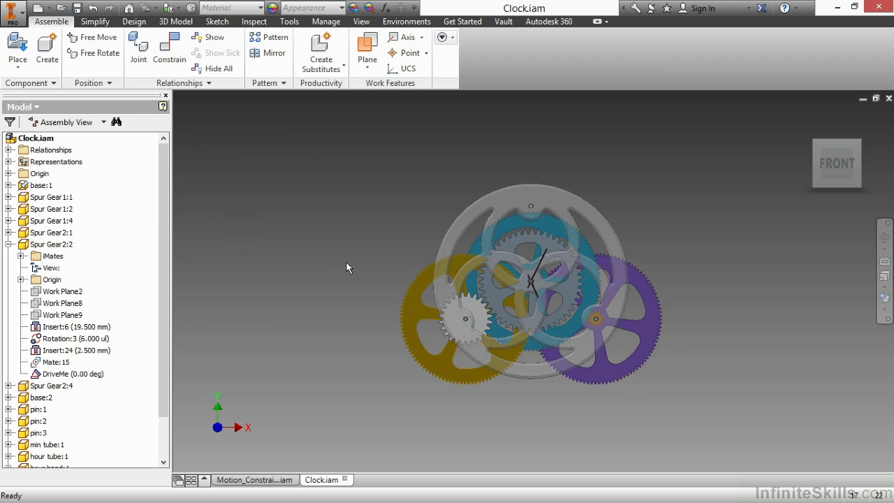